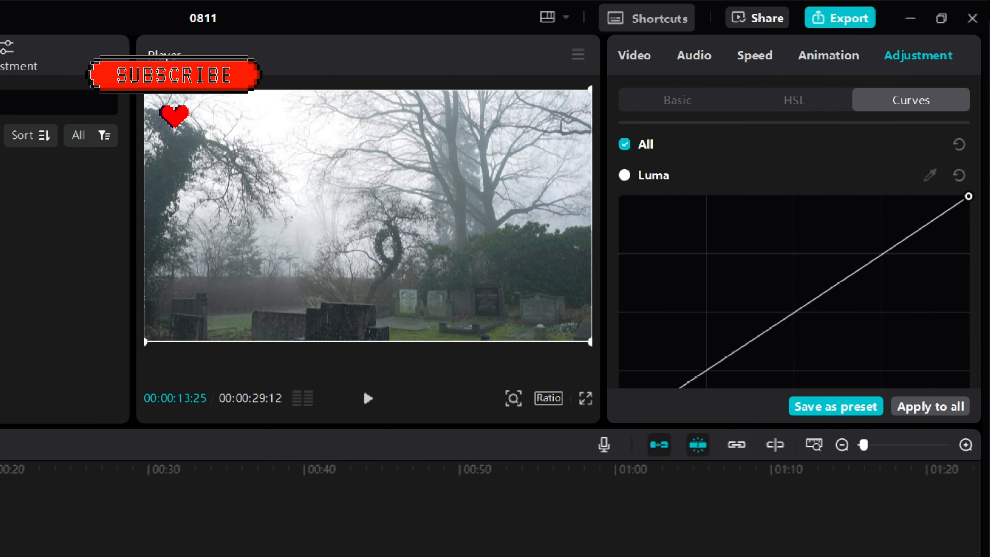
# Step: Look through the clip's Basic, HSL and Curves colour adjustment options
pyautogui.click(674, 102)
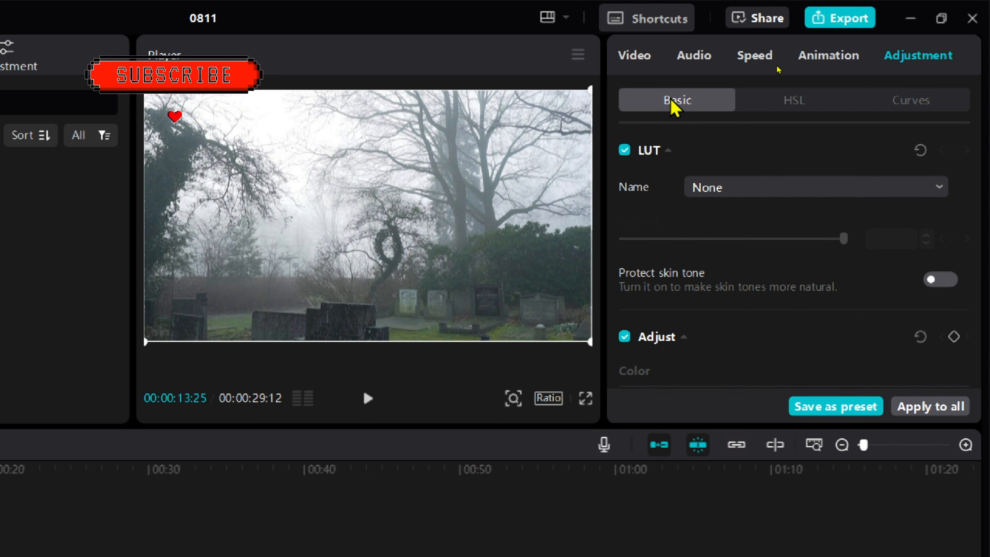
pyautogui.click(793, 100)
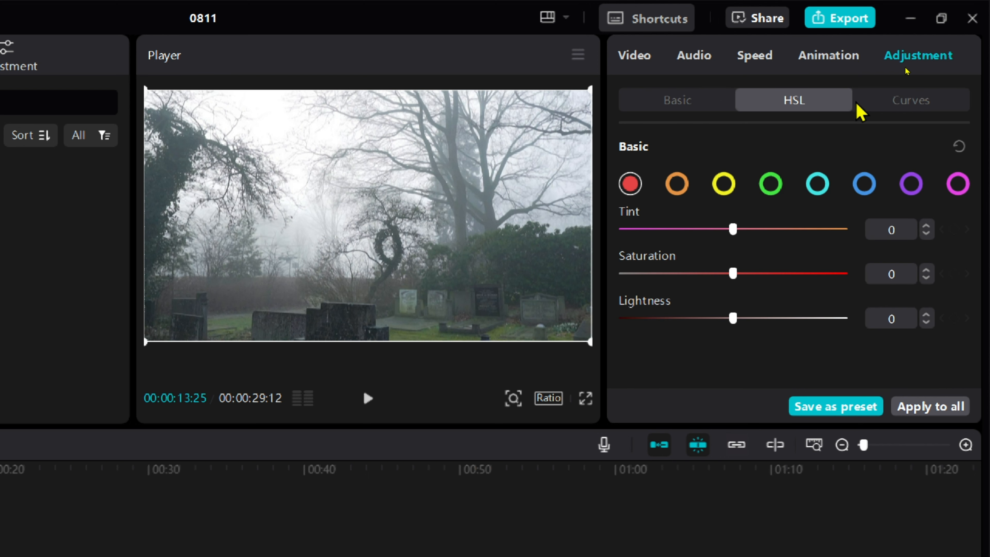
pyautogui.click(909, 100)
pyautogui.click(670, 102)
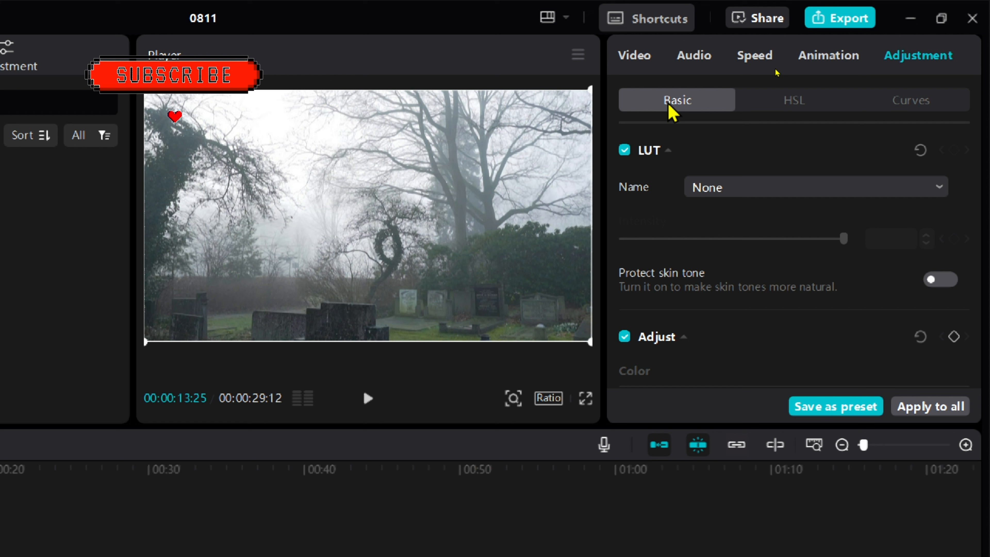
pyautogui.scroll(-5, 691, 163)
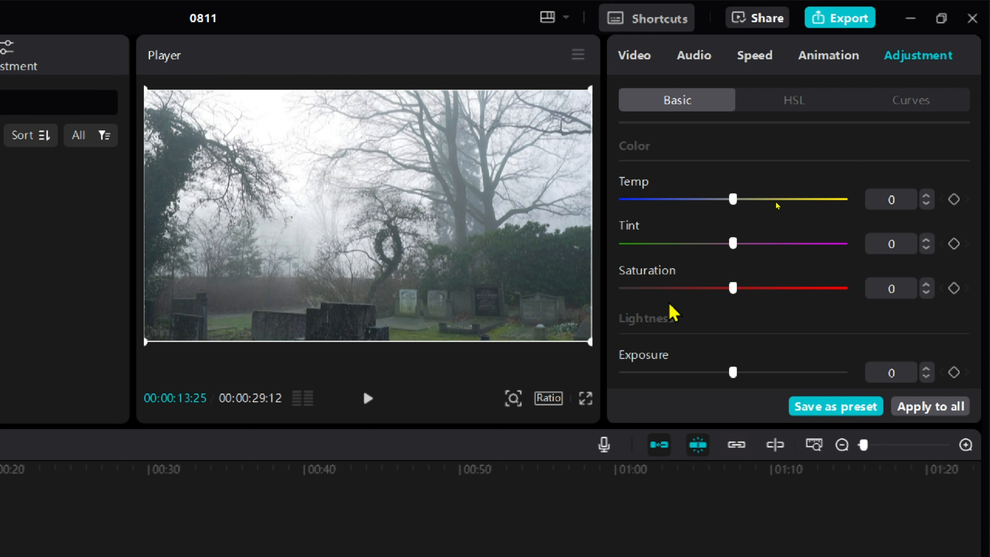
pyautogui.scroll(-5, 673, 312)
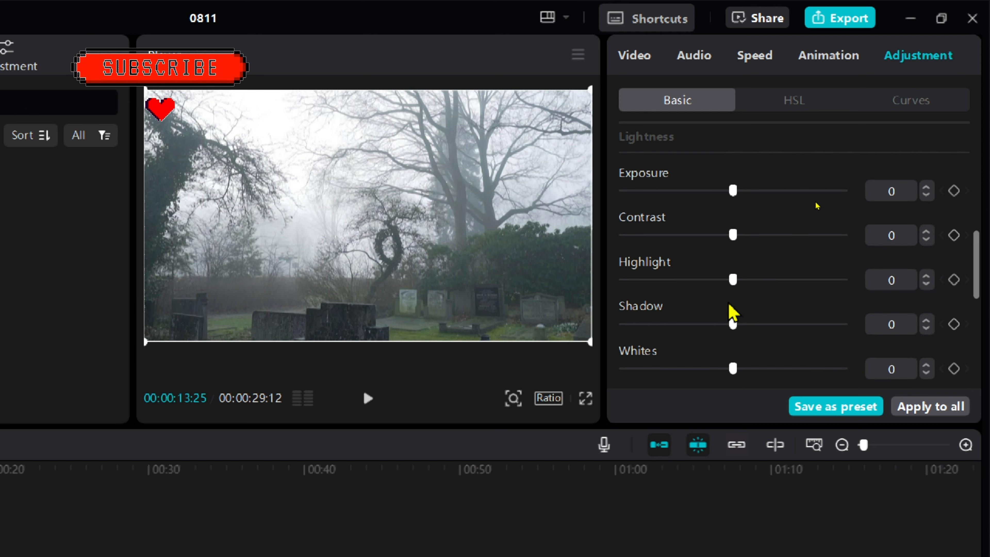
pyautogui.scroll(6, 731, 311)
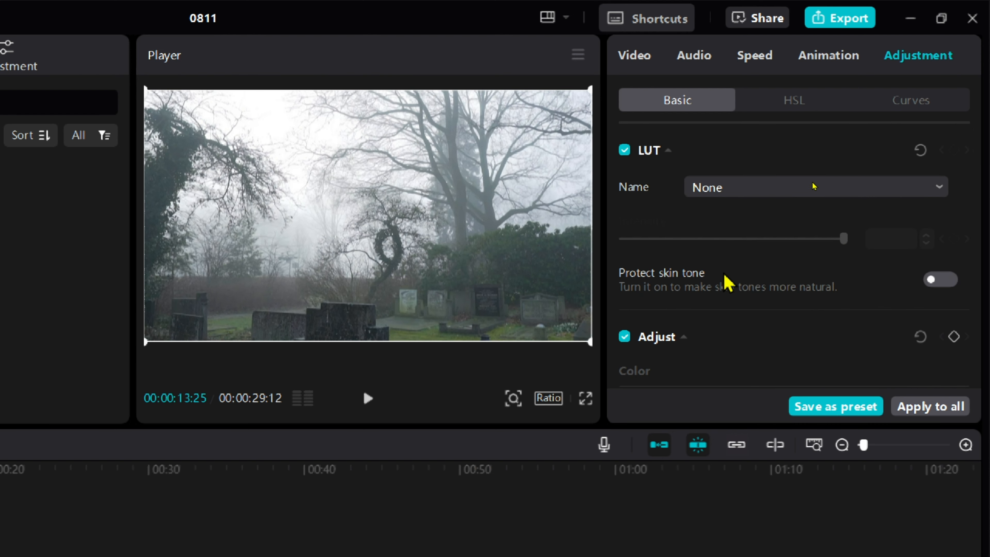
# Step: Set the clip's colour temperature to 18, tint to 8 and saturation to 31
pyautogui.scroll(-5, 724, 275)
pyautogui.moveTo(737, 204); pyautogui.dragTo(771, 207)
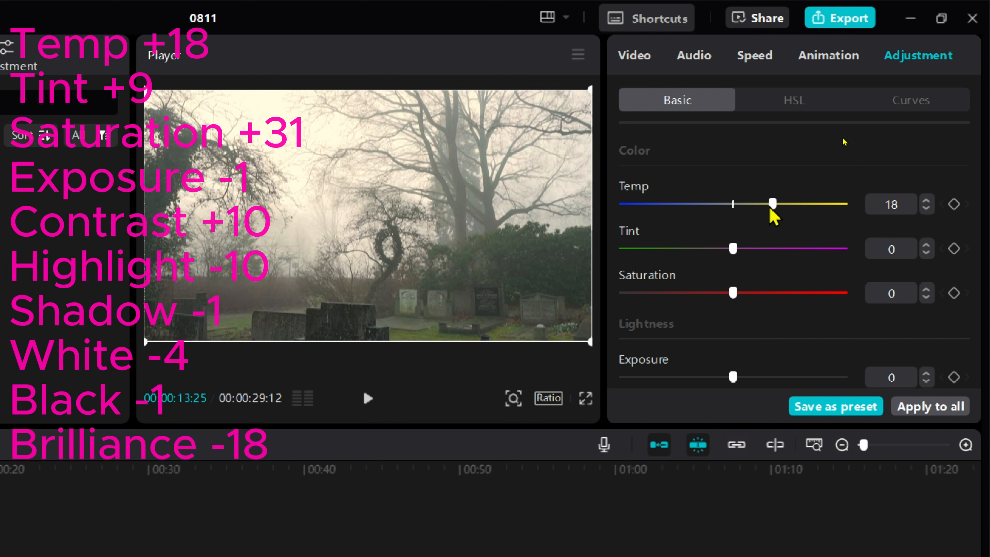
pyautogui.moveTo(734, 252); pyautogui.dragTo(801, 293)
# Step: Set the clip's exposure to -1 and contrast to 10
pyautogui.scroll(-2, 865, 310)
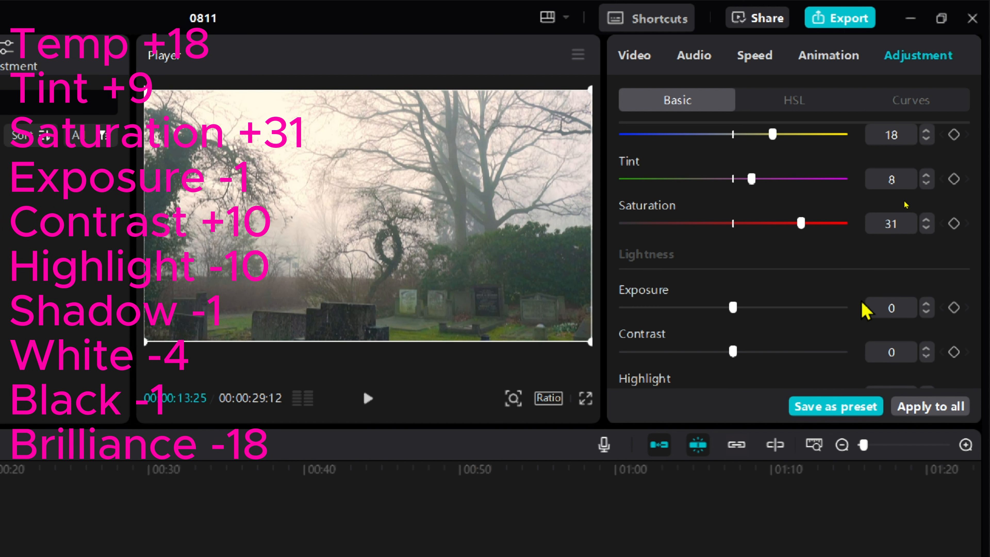
pyautogui.click(926, 305)
pyautogui.click(924, 312)
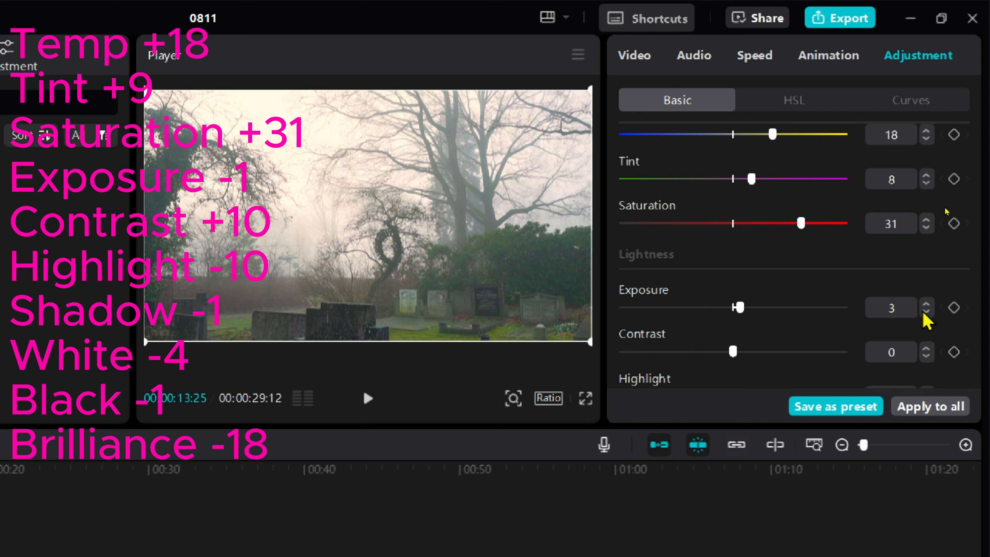
pyautogui.scroll(-1, 869, 326)
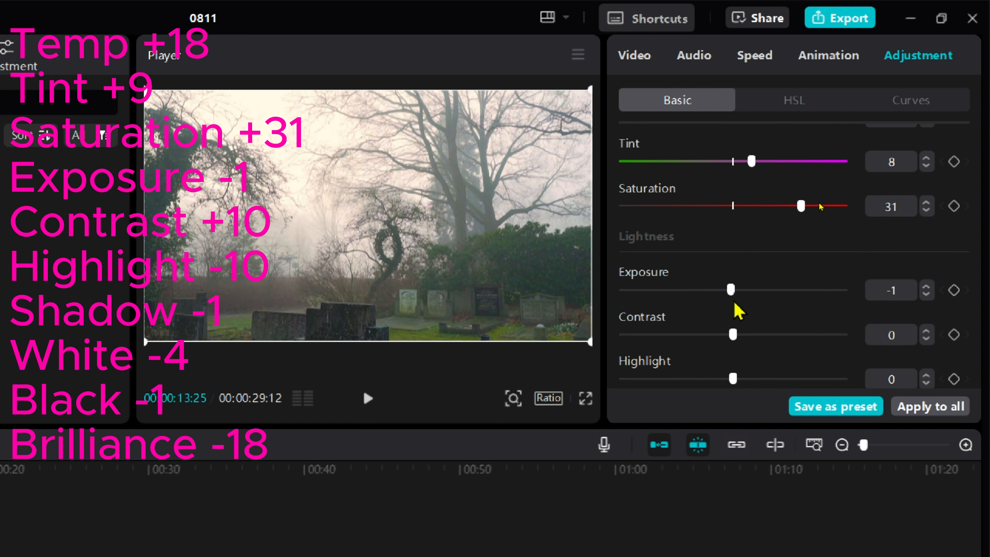
pyautogui.moveTo(733, 334); pyautogui.dragTo(755, 334)
pyautogui.scroll(-3, 873, 325)
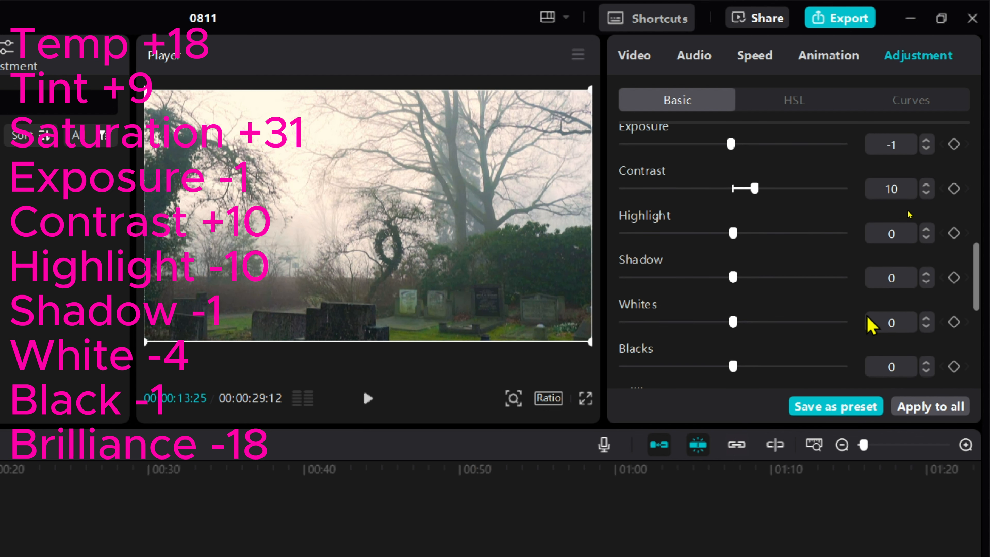
# Step: Set the clip's highlight to -10, shadow to -1 and whites to -4
pyautogui.moveTo(733, 233); pyautogui.dragTo(709, 234)
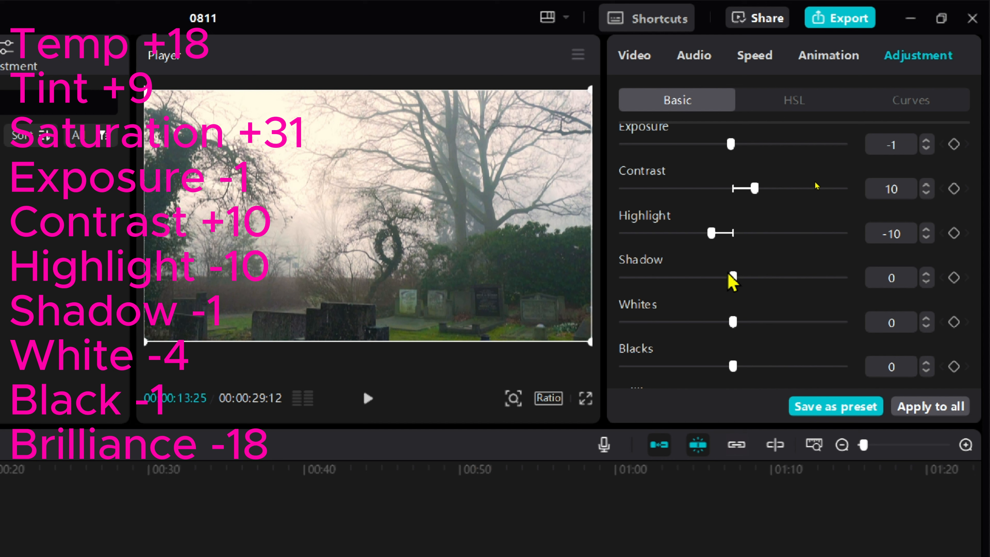
pyautogui.click(926, 282)
pyautogui.moveTo(733, 322); pyautogui.dragTo(725, 323)
# Step: Set the clip's blacks to -1 and brilliance to -18
pyautogui.scroll(-3, 758, 347)
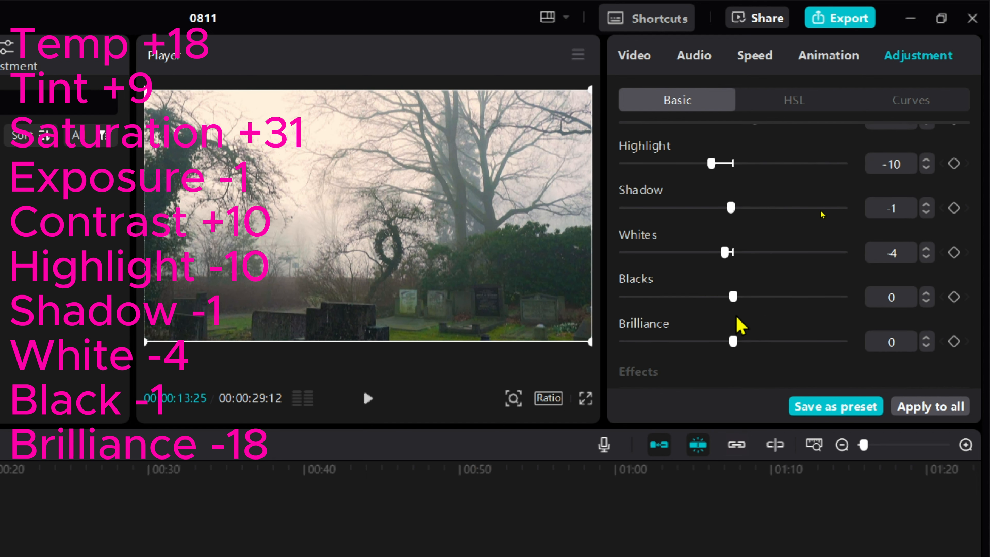
pyautogui.click(926, 294)
pyautogui.click(926, 293)
pyautogui.click(926, 301)
pyautogui.click(926, 301)
pyautogui.click(927, 301)
pyautogui.scroll(-2, 753, 296)
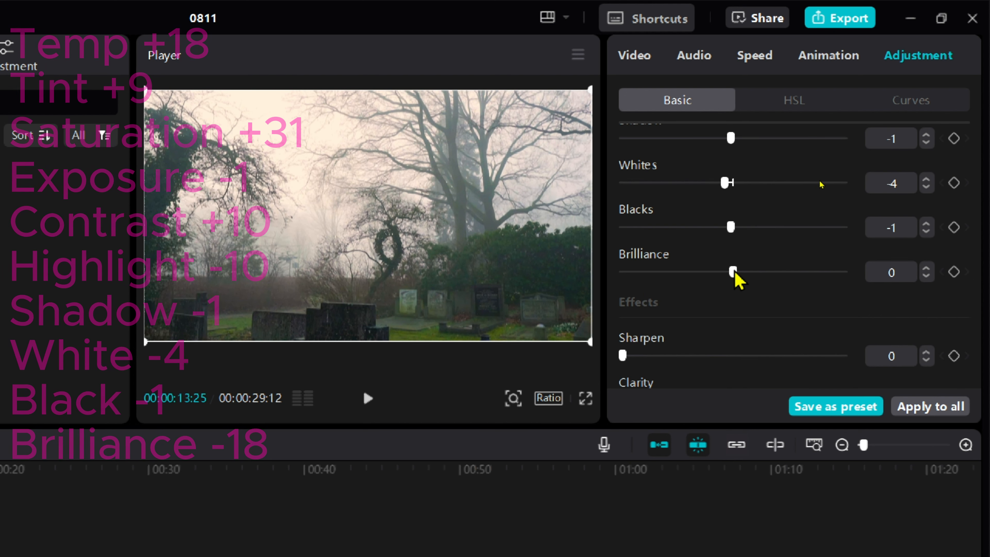
pyautogui.moveTo(734, 275); pyautogui.dragTo(691, 275)
# Step: Set the clip's effect adjustments to sharpen 14, clarity 32, particles 6 and vignette about 22
pyautogui.scroll(-3, 807, 294)
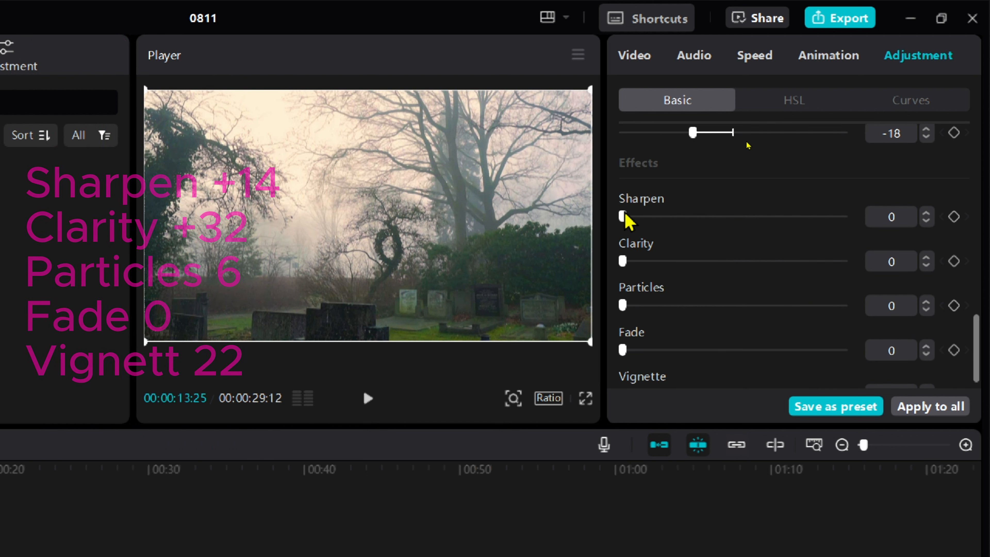
pyautogui.moveTo(623, 219); pyautogui.dragTo(696, 283)
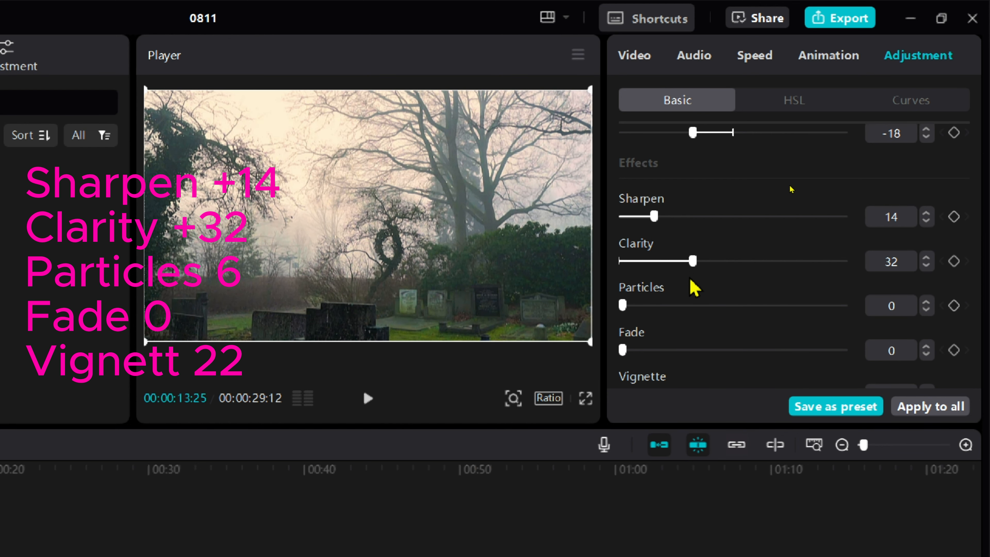
pyautogui.moveTo(623, 306); pyautogui.dragTo(632, 307)
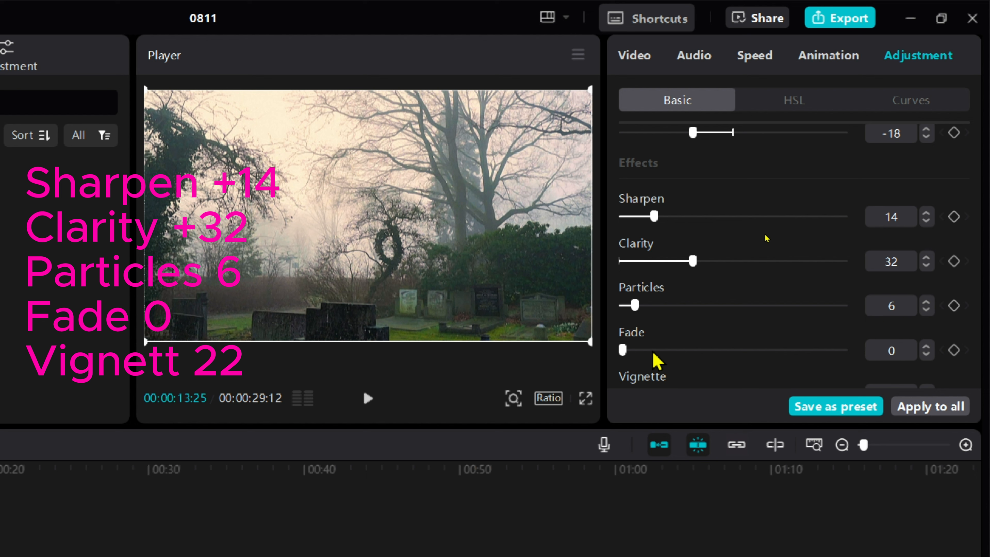
pyautogui.scroll(-1, 734, 375)
pyautogui.moveTo(733, 379); pyautogui.dragTo(779, 387)
# Step: Raise the saturation of the orange tones slightly in the HSL adjustments
pyautogui.click(793, 102)
pyautogui.click(678, 183)
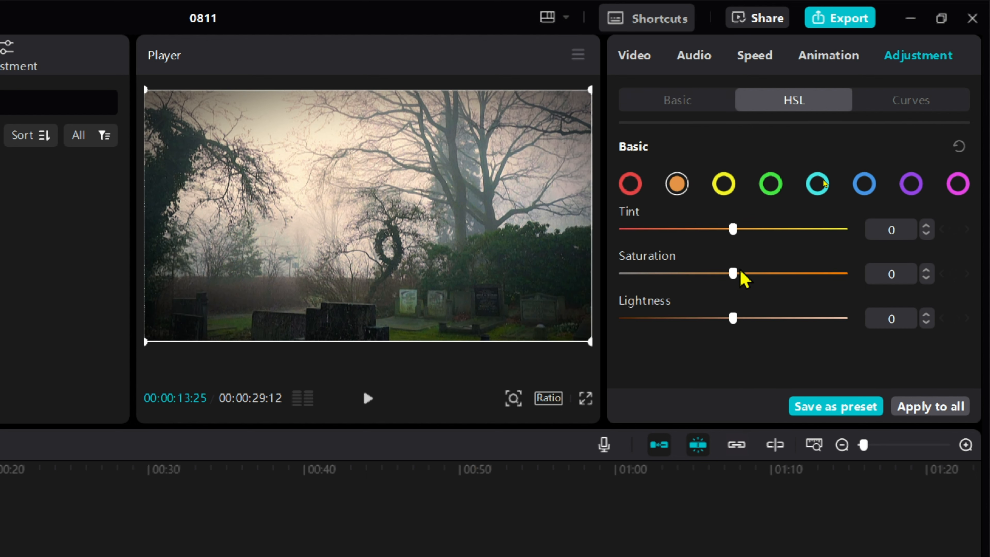
pyautogui.moveTo(741, 272); pyautogui.dragTo(758, 274)
# Step: Set the HSL values of the yellow tones to tint -12, saturation 14 and lightness about -30
pyautogui.click(724, 184)
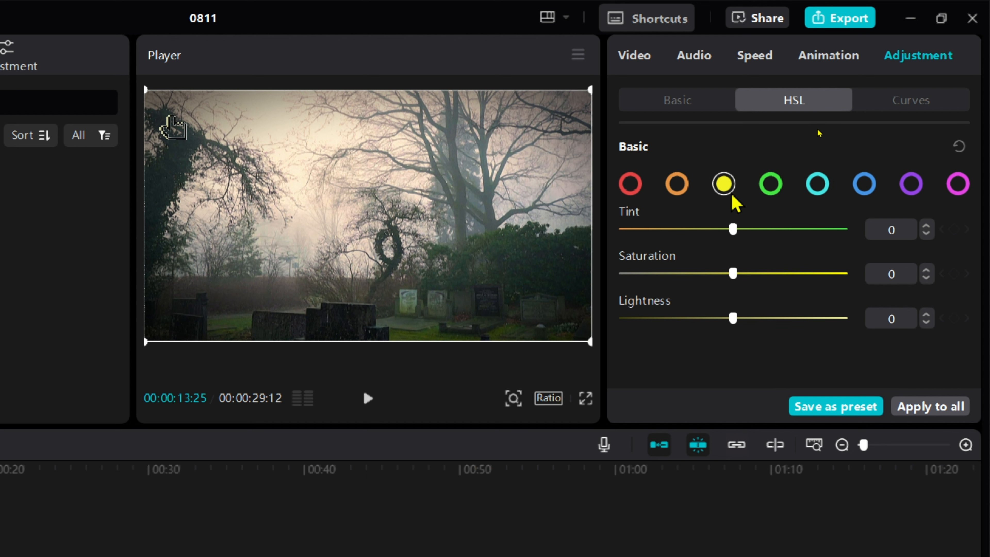
pyautogui.moveTo(733, 229)
pyautogui.mouseDown()
pyautogui.moveTo(710, 230)
pyautogui.moveTo(721, 230)
pyautogui.mouseUp()
pyautogui.moveTo(733, 274); pyautogui.dragTo(747, 274)
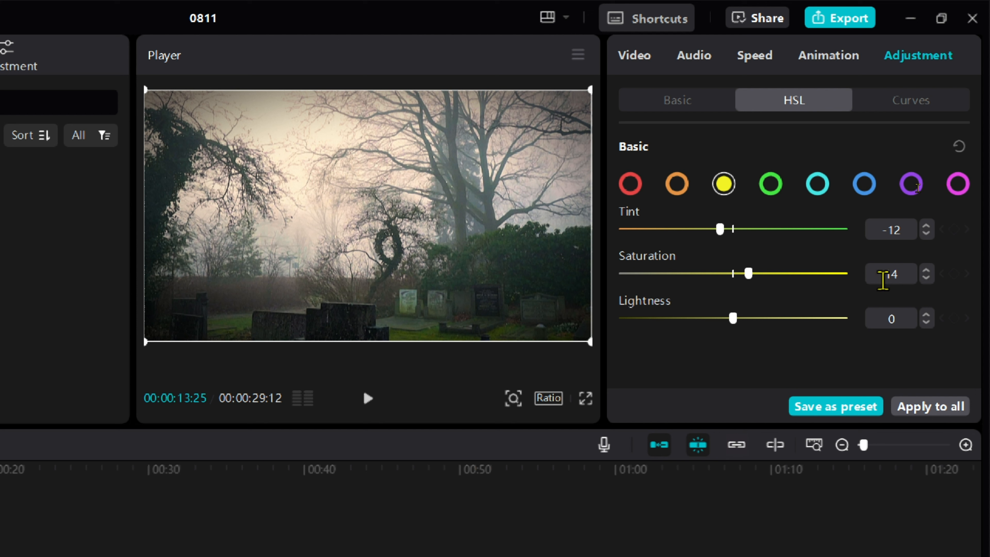
pyautogui.moveTo(733, 318); pyautogui.dragTo(698, 318)
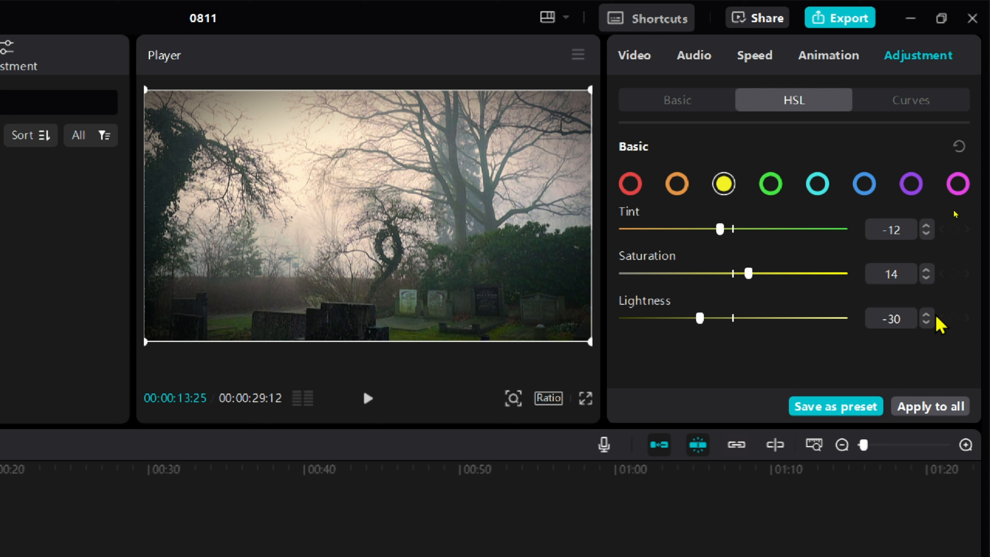
pyautogui.click(927, 314)
pyautogui.click(926, 314)
# Step: Set the HSL values of the green tones to tint 20, saturation 21 and lightness -23
pyautogui.click(771, 184)
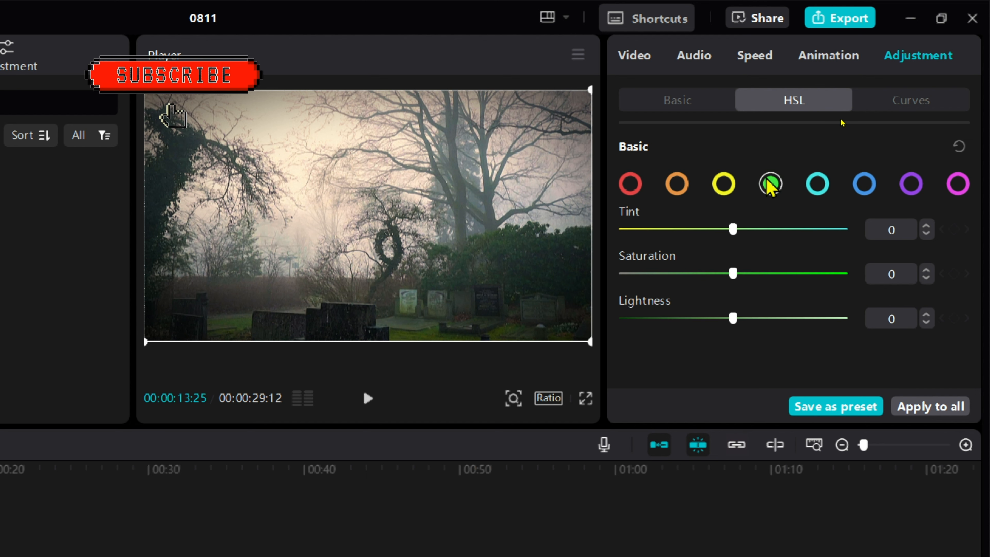
pyautogui.moveTo(733, 229); pyautogui.dragTo(757, 229)
pyautogui.click(926, 233)
pyautogui.moveTo(744, 274); pyautogui.dragTo(754, 275)
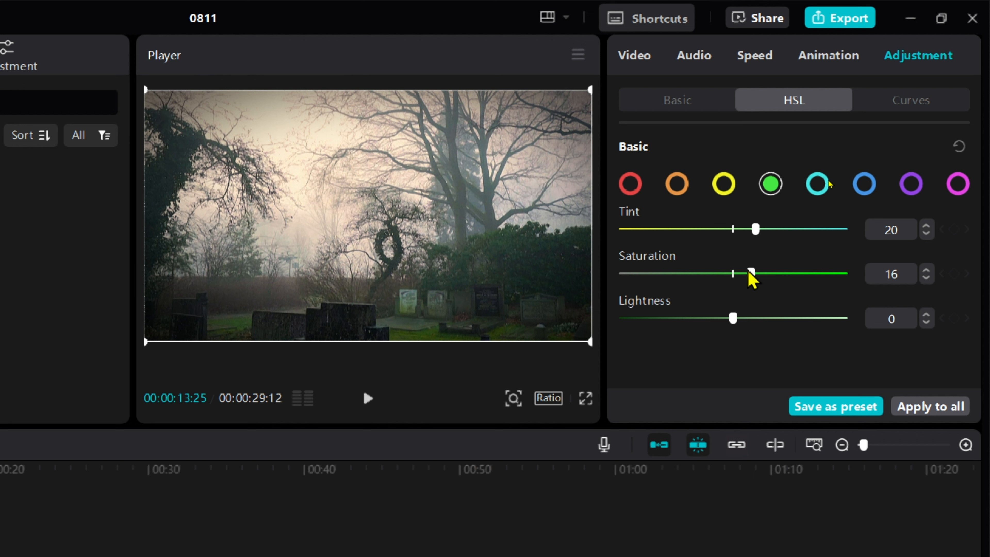
pyautogui.moveTo(733, 318); pyautogui.dragTo(707, 318)
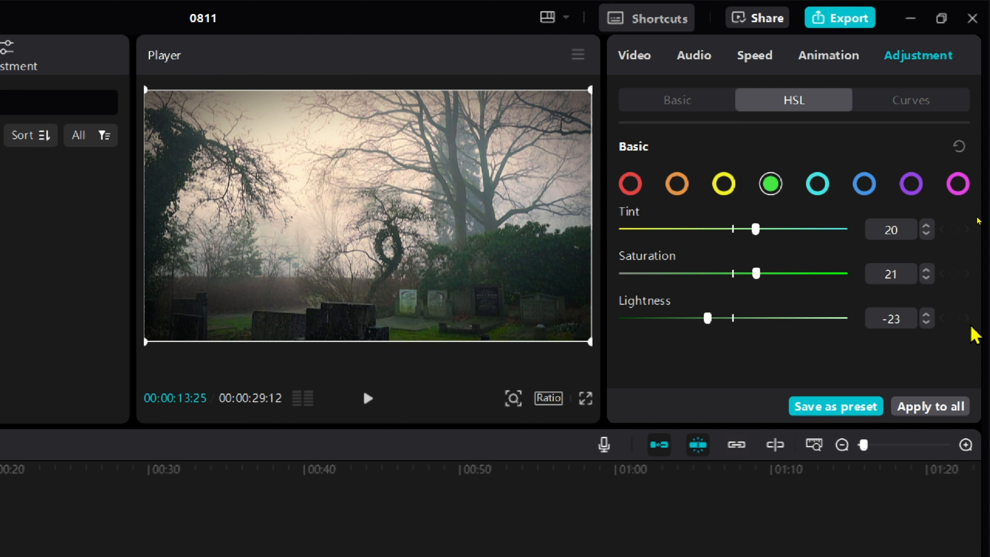
# Step: Add control points to the Luma curve's highlights and shadows, pulled slightly below the diagonal
pyautogui.click(908, 102)
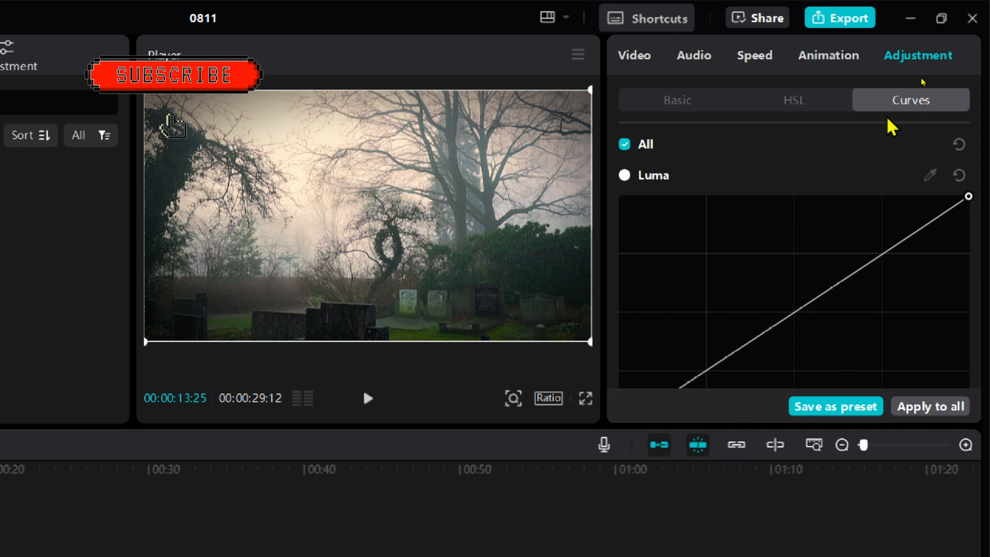
pyautogui.scroll(-2, 892, 145)
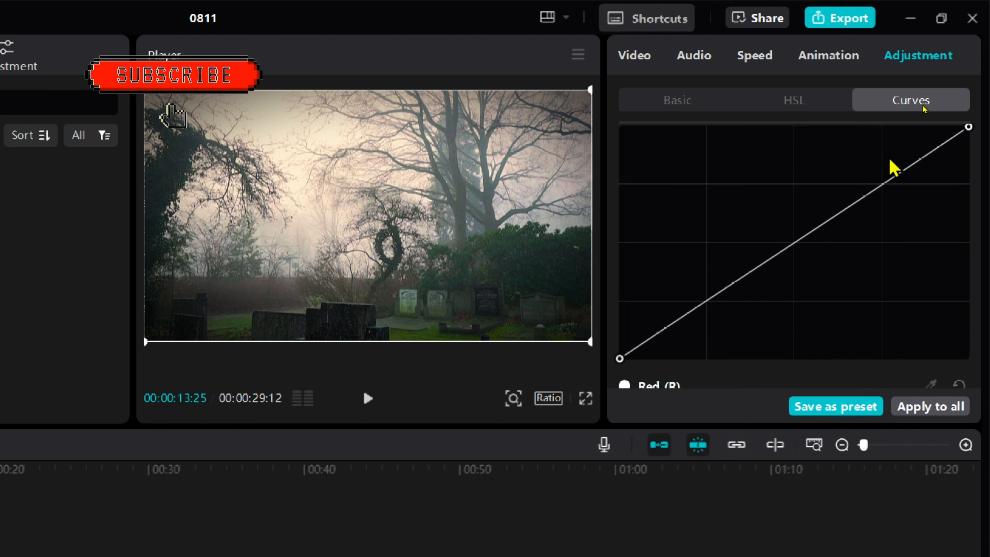
pyautogui.click(886, 187)
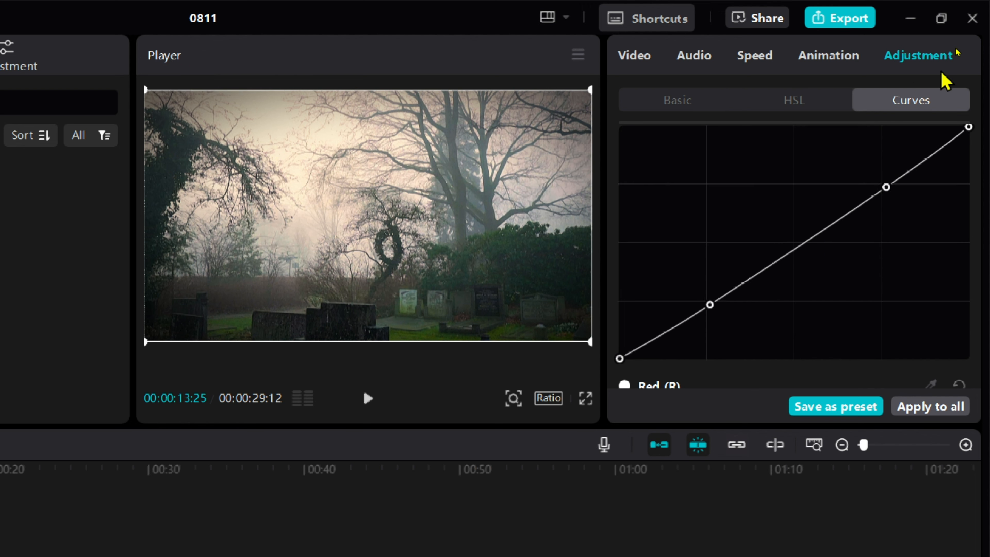
# Step: Add midtone, highlight and shadow control points to the Red curve, keeping highlights near the diagonal and lifting shadows slightly
pyautogui.scroll(-4, 931, 177)
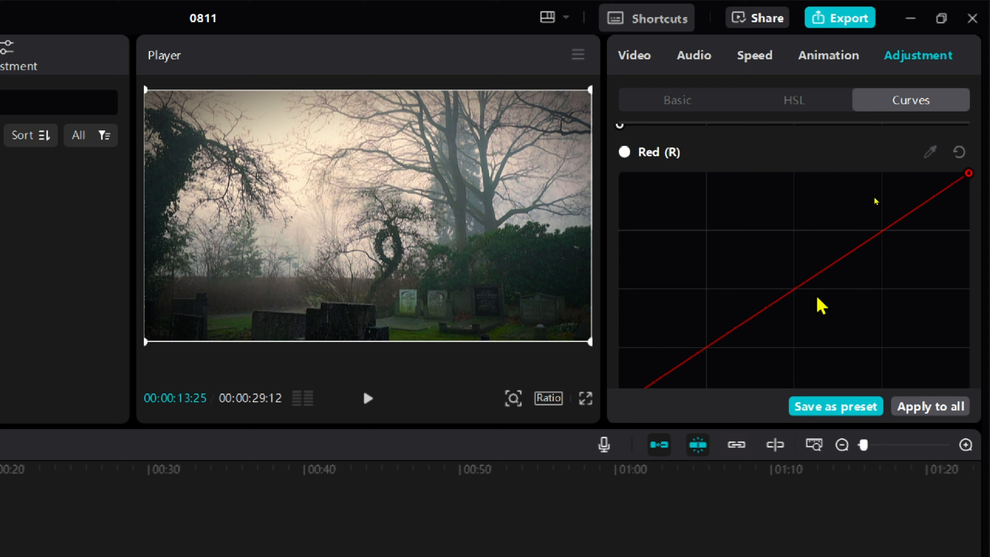
pyautogui.click(800, 292)
pyautogui.click(887, 233)
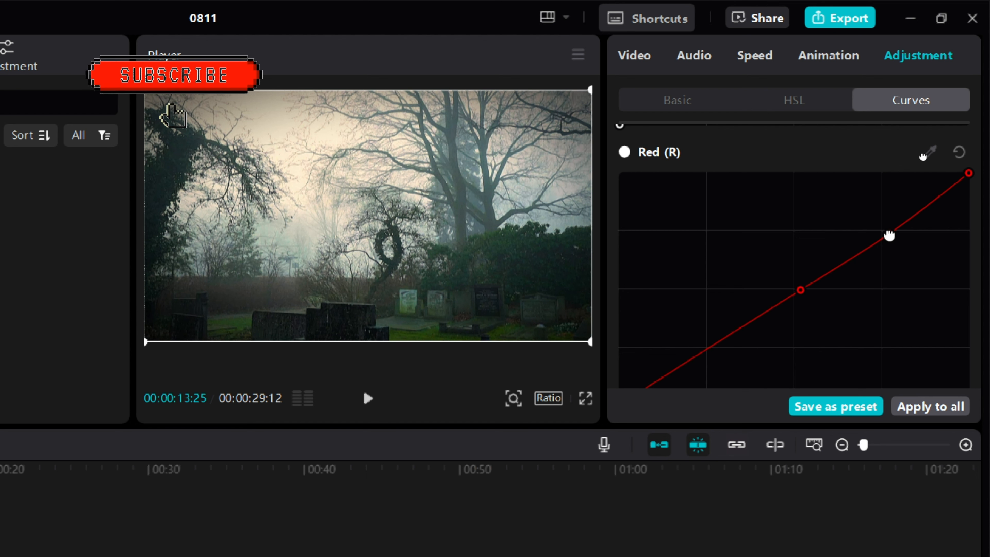
pyautogui.moveTo(889, 234)
pyautogui.mouseDown()
pyautogui.moveTo(900, 243)
pyautogui.moveTo(885, 230)
pyautogui.mouseUp()
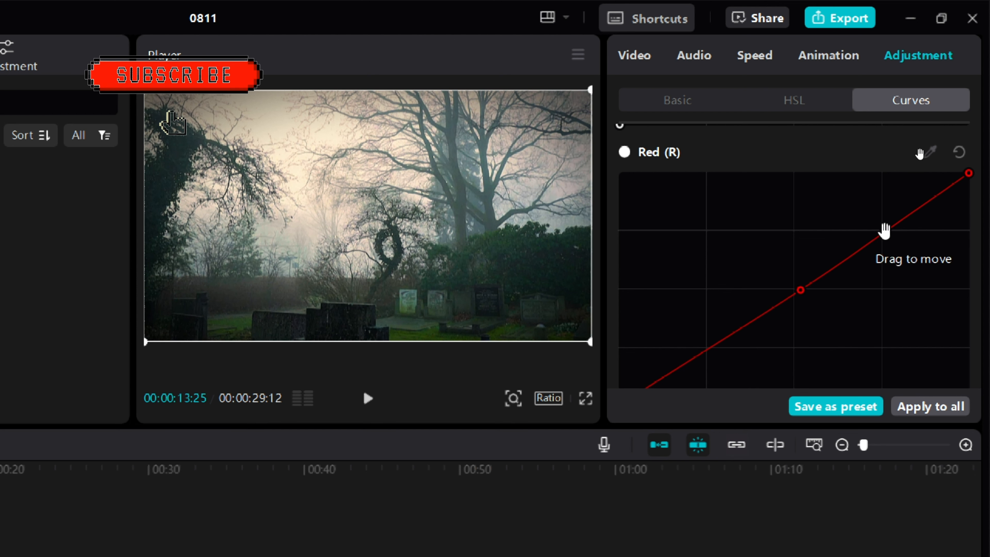
pyautogui.scroll(-2, 743, 283)
pyautogui.click(709, 279)
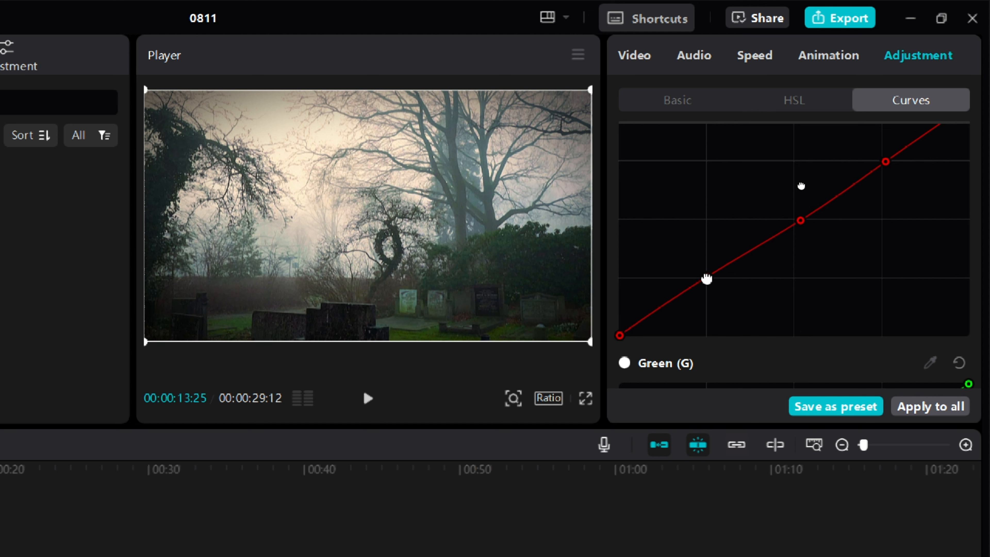
# Step: Add midtone and highlight control points to the Blue curve, pulling the highlights slightly below the diagonal
pyautogui.scroll(-6, 768, 319)
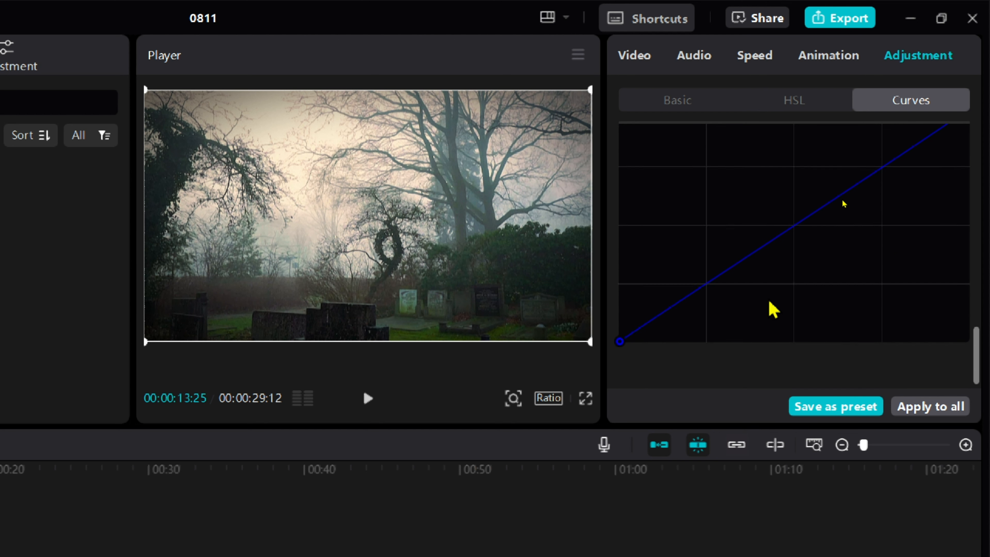
pyautogui.click(880, 229)
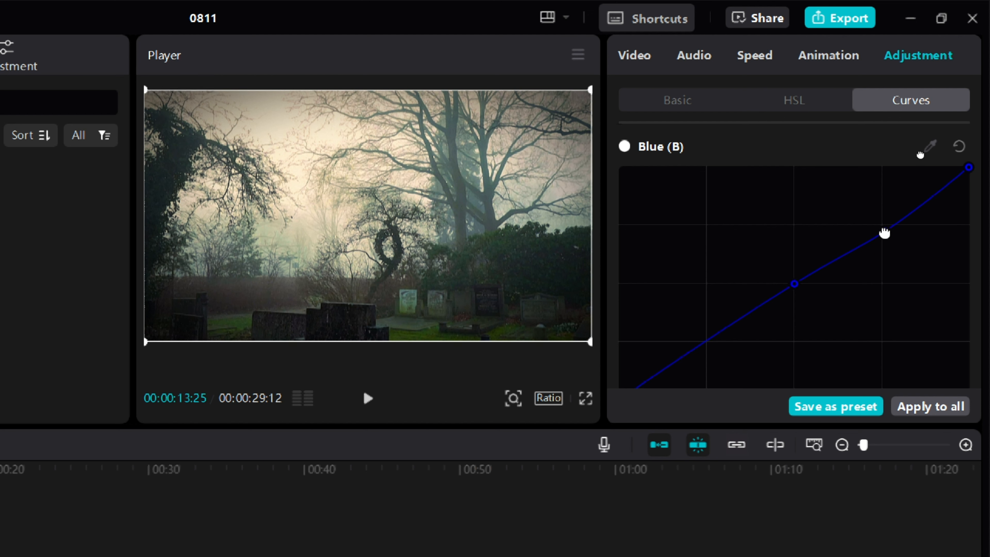
pyautogui.scroll(-2, 750, 336)
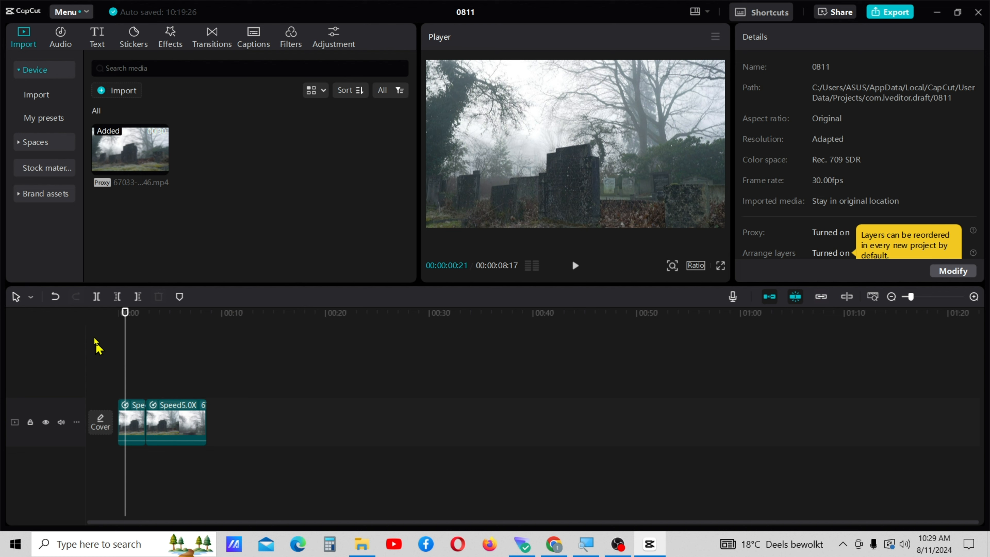
# Step: Play the two-clip timeline from about one second in to compare the ungraded footage with the graded clip
pyautogui.moveTo(123, 314)
pyautogui.mouseDown()
pyautogui.moveTo(142, 320)
pyautogui.moveTo(129, 329)
pyautogui.mouseUp()
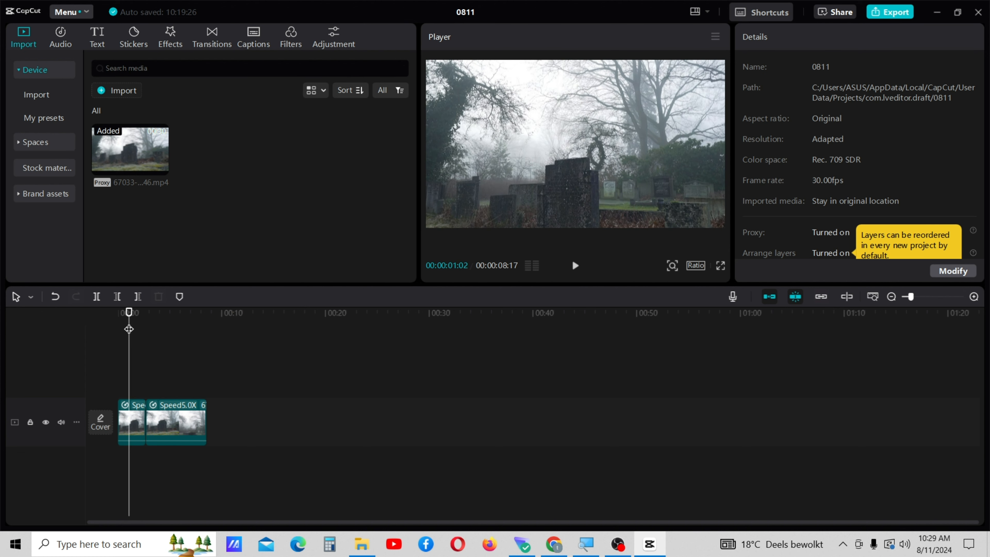
pyautogui.click(572, 269)
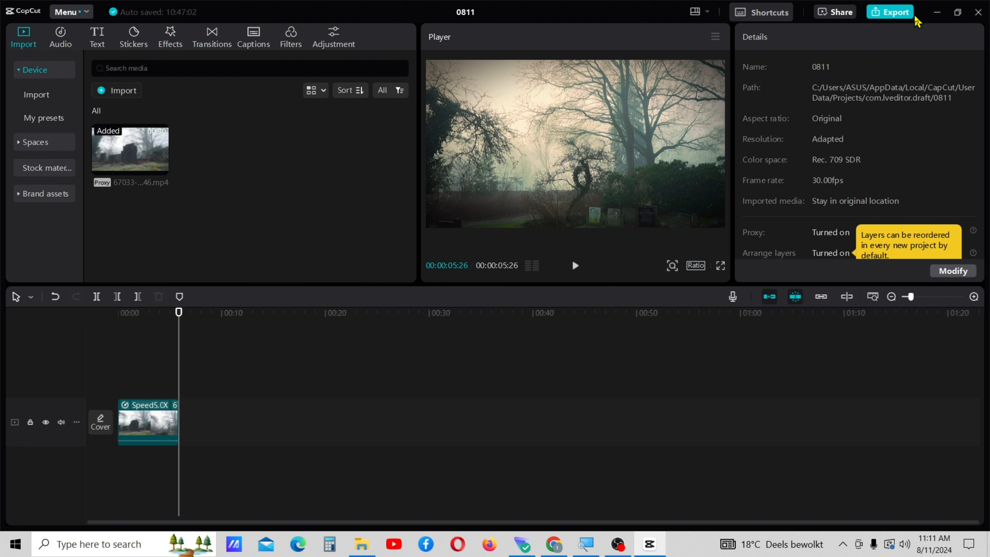
# Step: Set the video export to 4K resolution with a Higher bit rate, and open the codec options
pyautogui.click(895, 15)
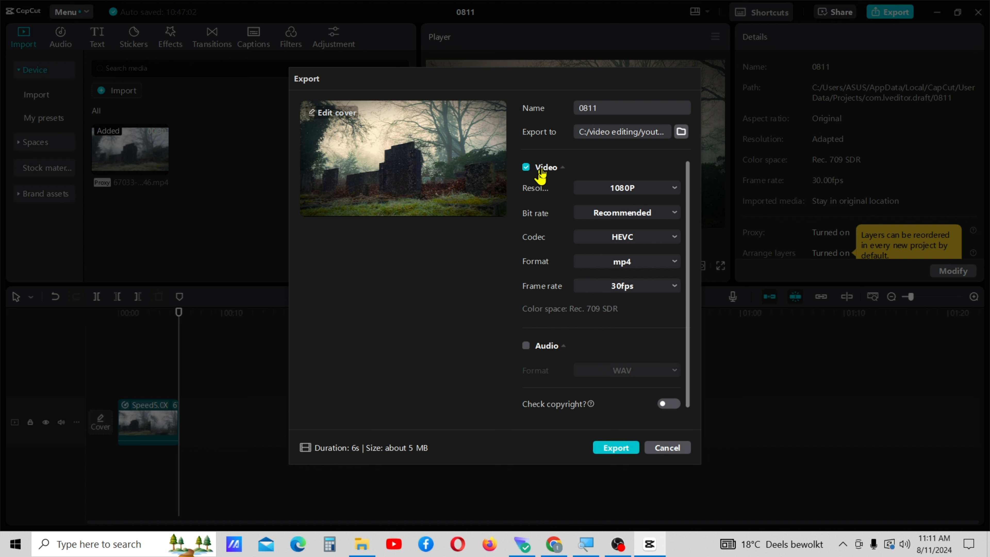
pyautogui.click(621, 189)
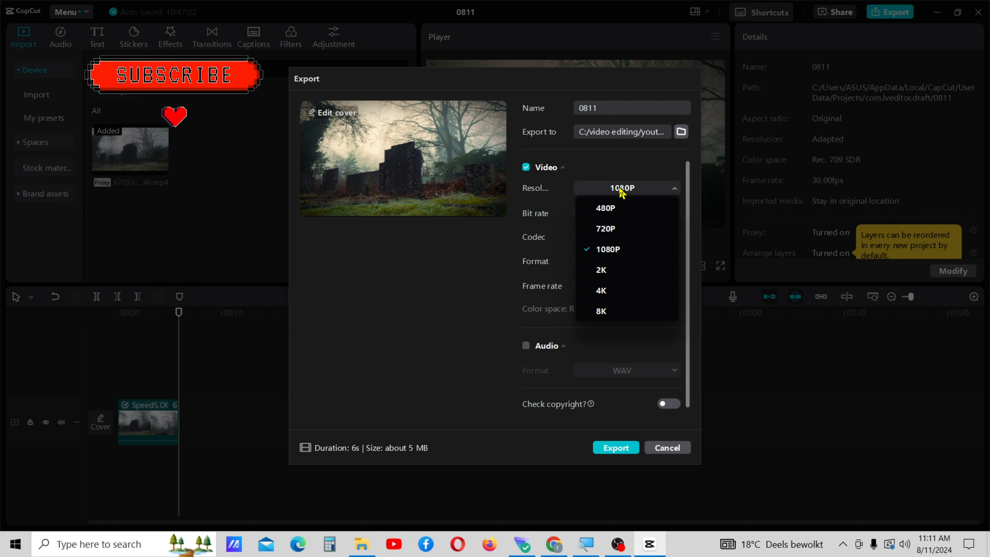
pyautogui.click(602, 291)
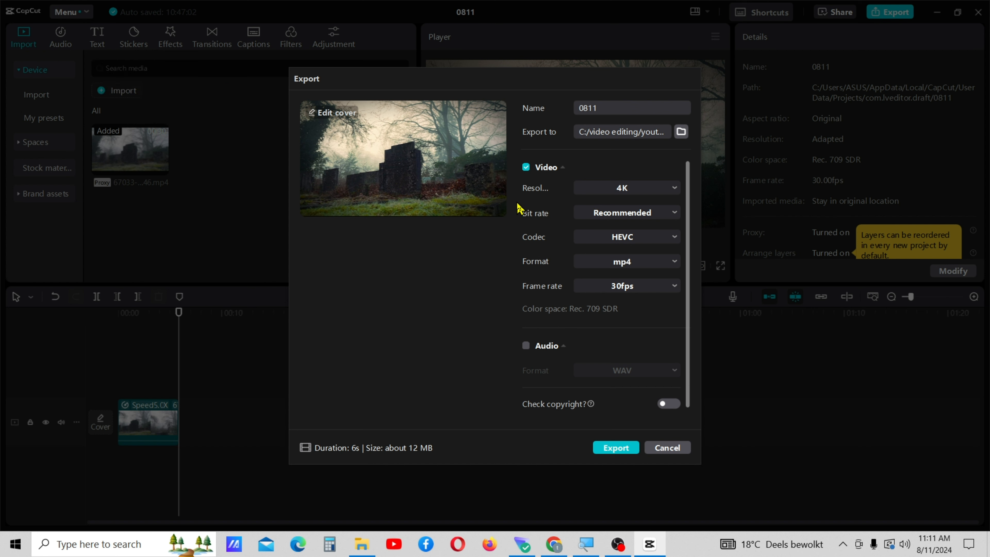
pyautogui.click(602, 213)
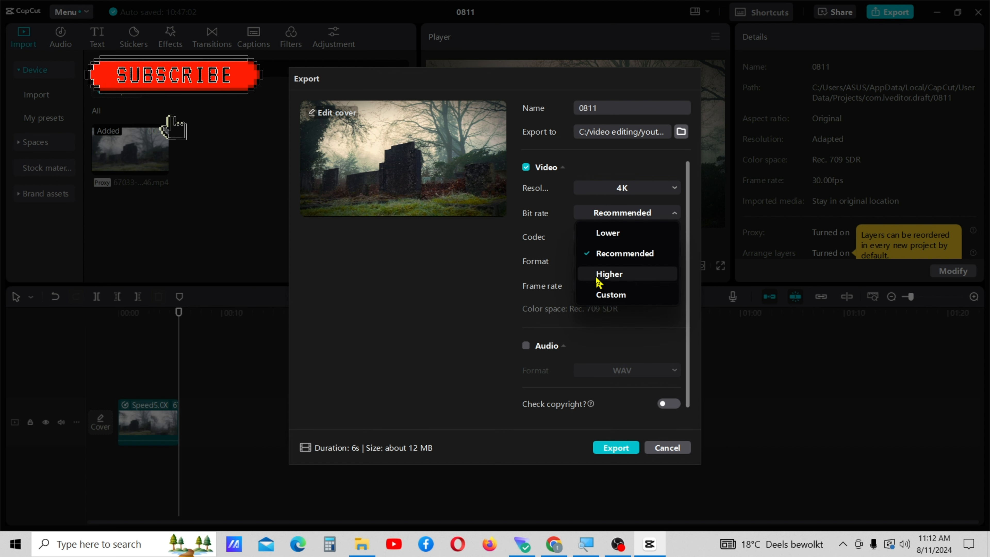
pyautogui.click(597, 278)
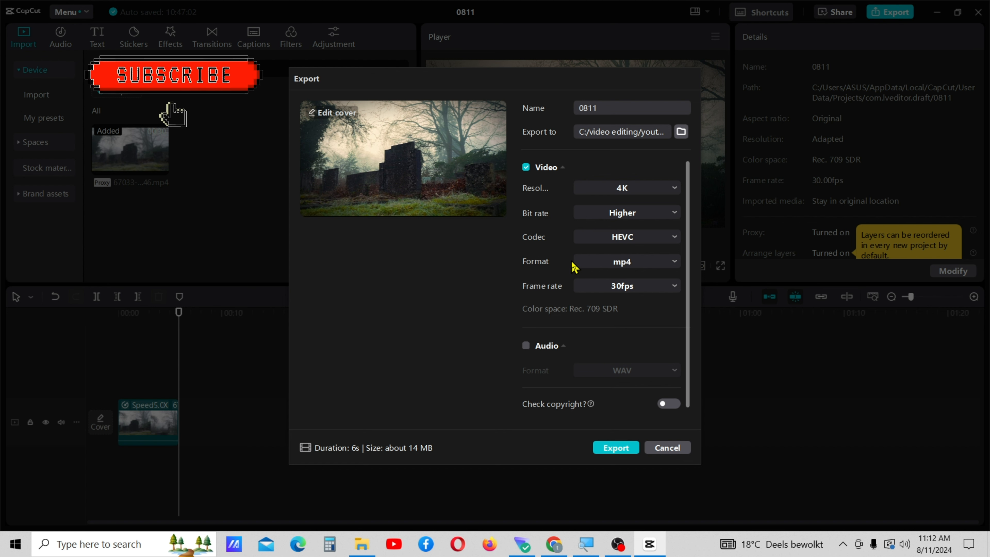
pyautogui.click(637, 238)
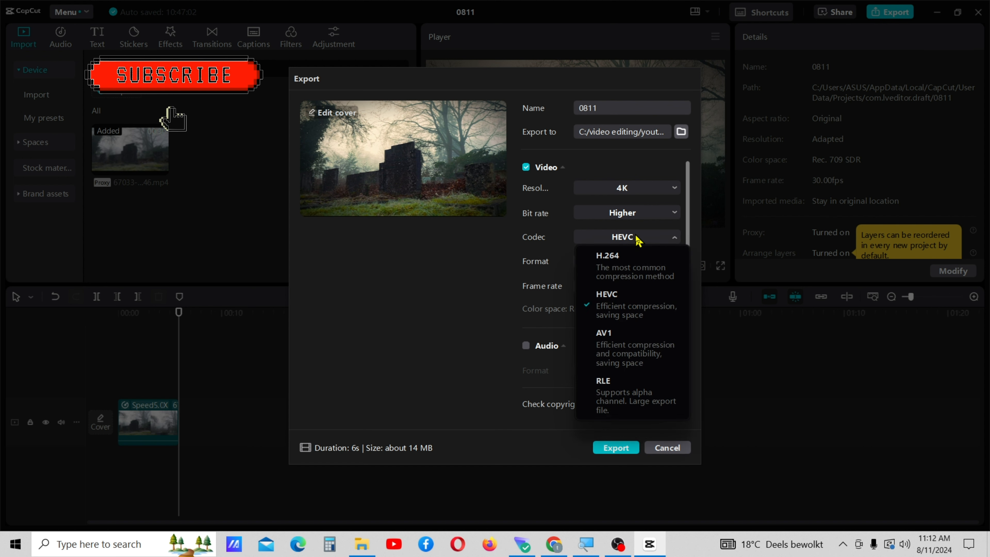